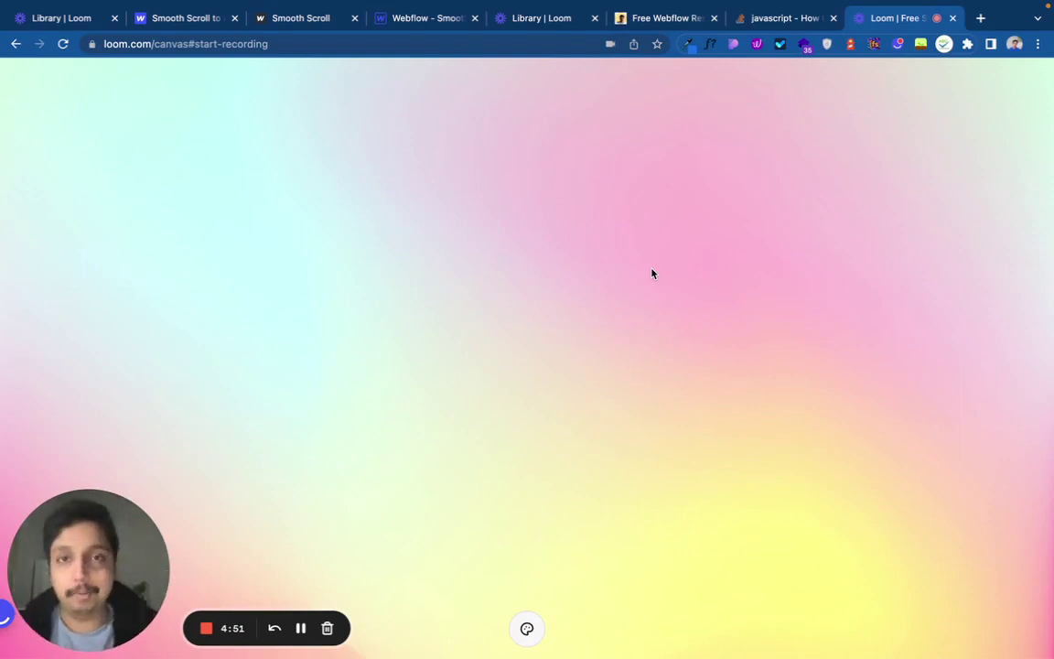
Show the Webflow Resources page at its Resources header and No-Code Tools I Use Daily section.
left_click(669, 18)
scroll(717, 223, "down", 10)
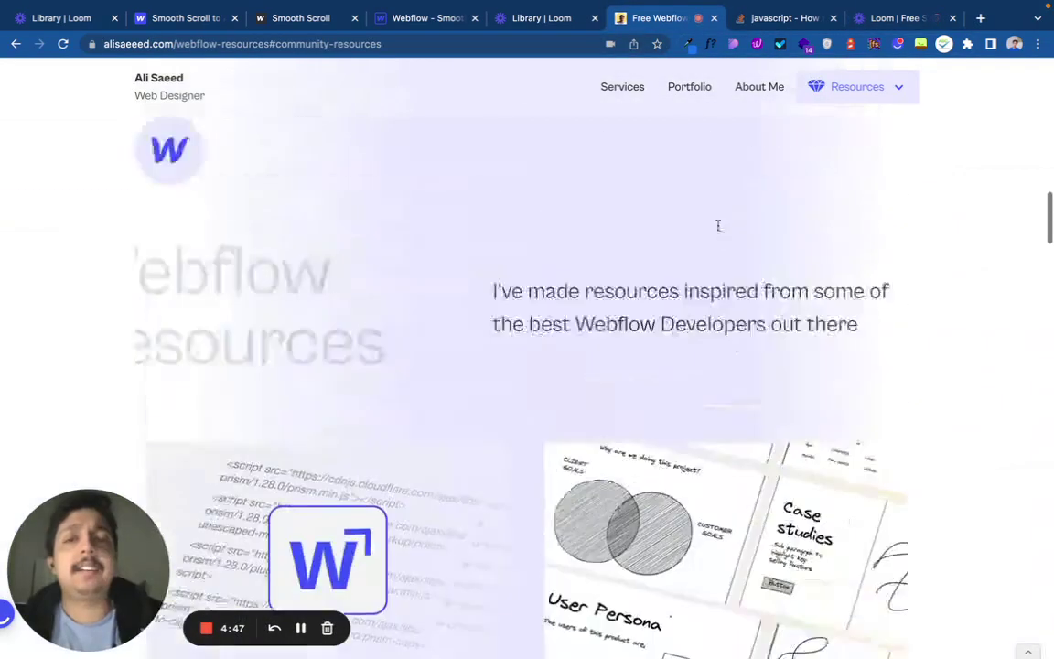
scroll(719, 232, "up", 3)
scroll(719, 231, "up", 10)
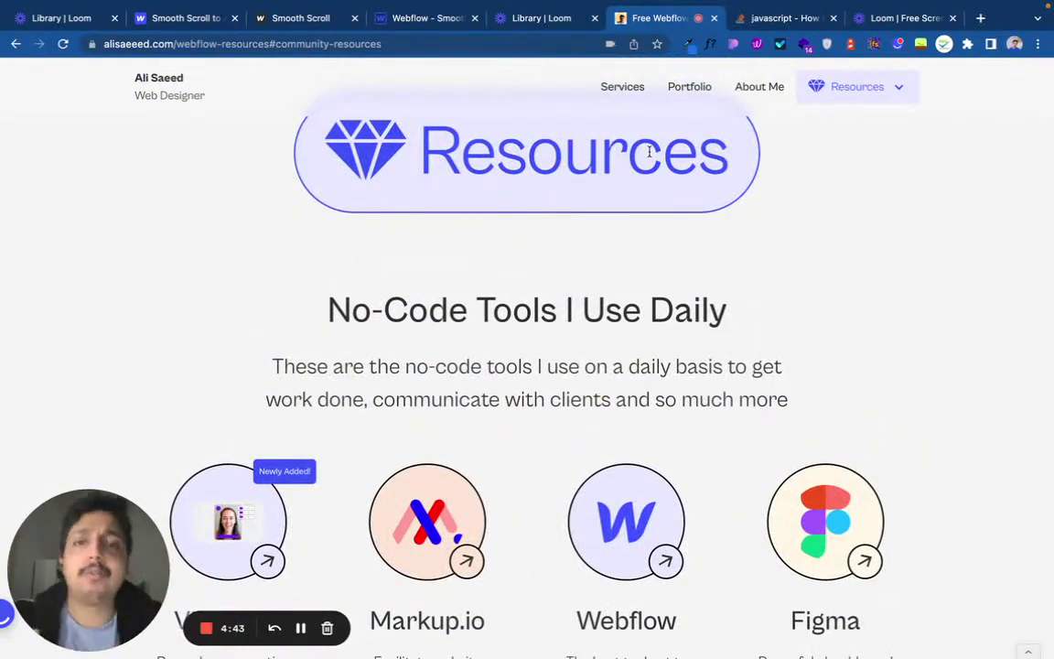
left_click(428, 19)
left_click(298, 18)
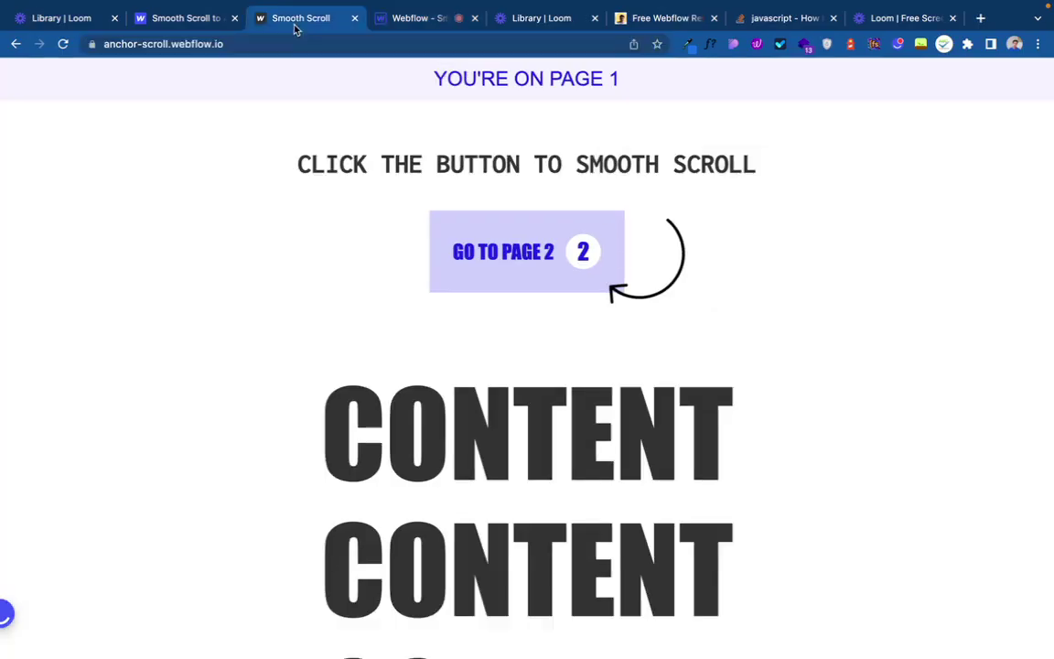
scroll(606, 338, "down", 15)
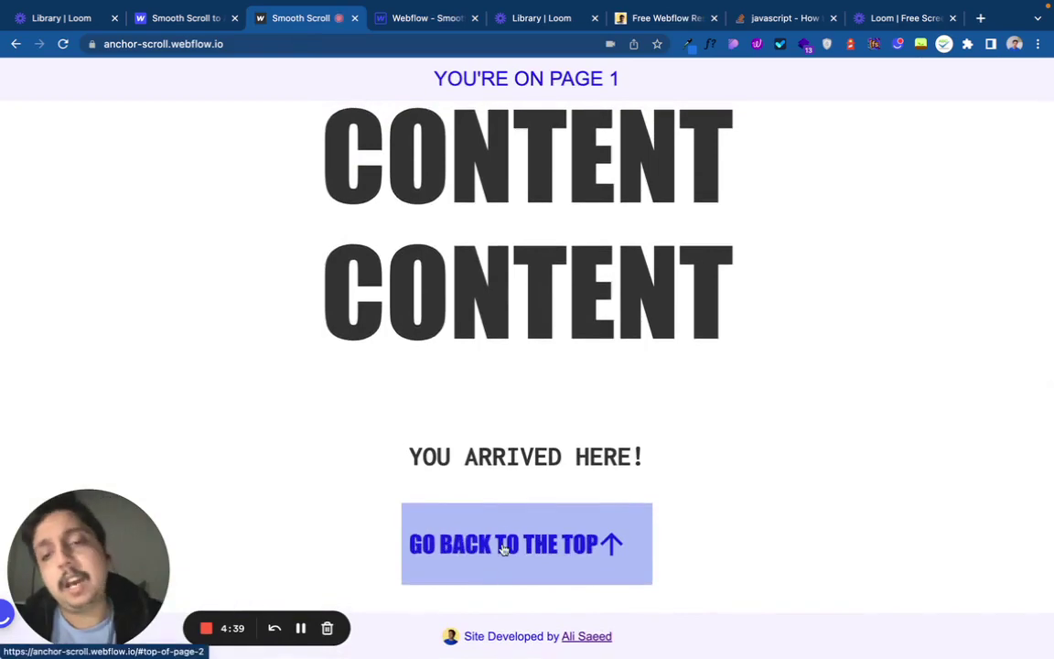
left_click(607, 488)
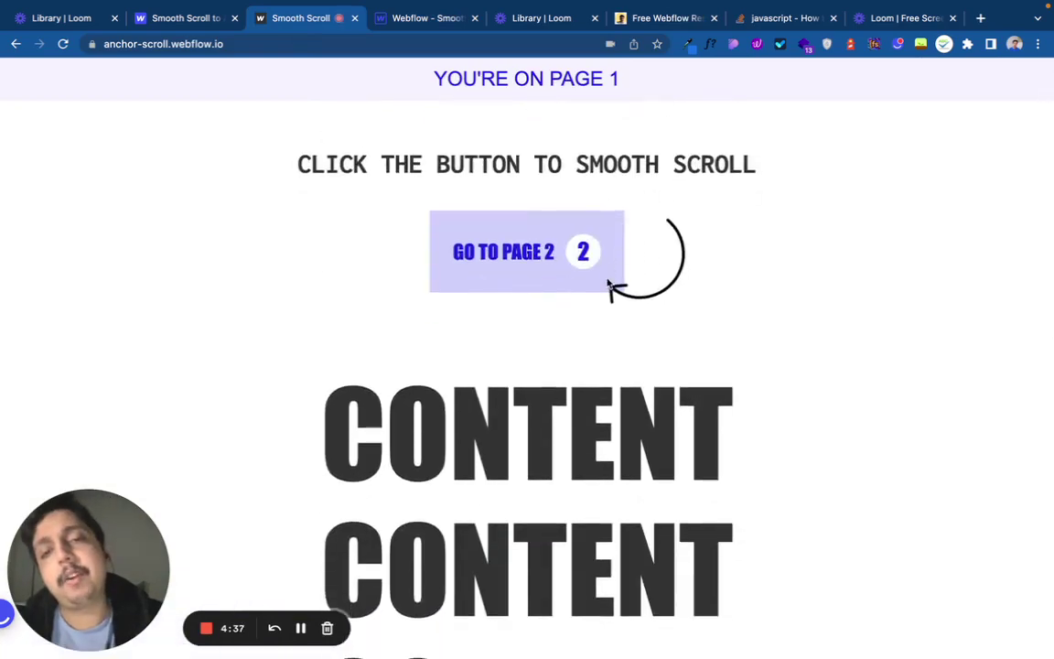
left_click(597, 266)
left_click(502, 540)
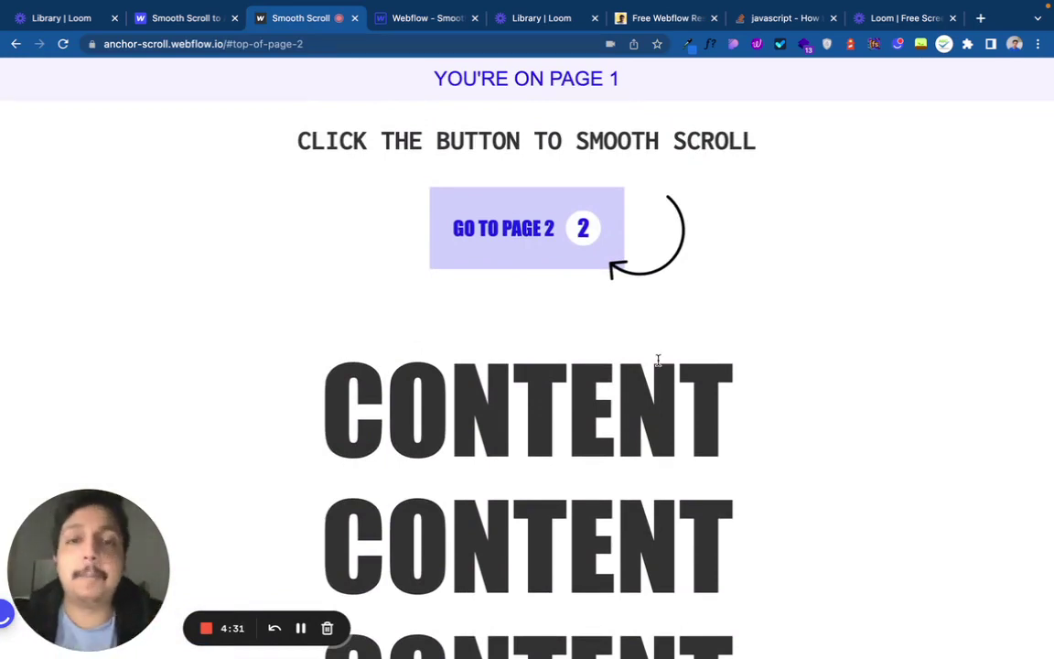
Use the Resources dropdown to smooth-scroll to the #community-resources section on the Webflow resources page.
left_click(672, 18)
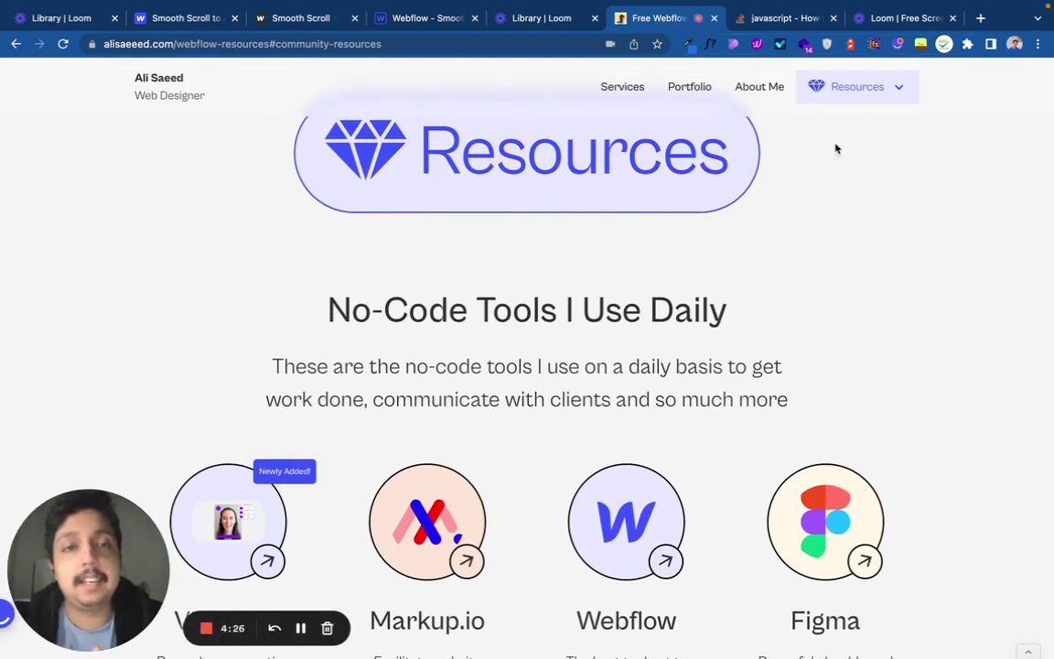
left_click(859, 87)
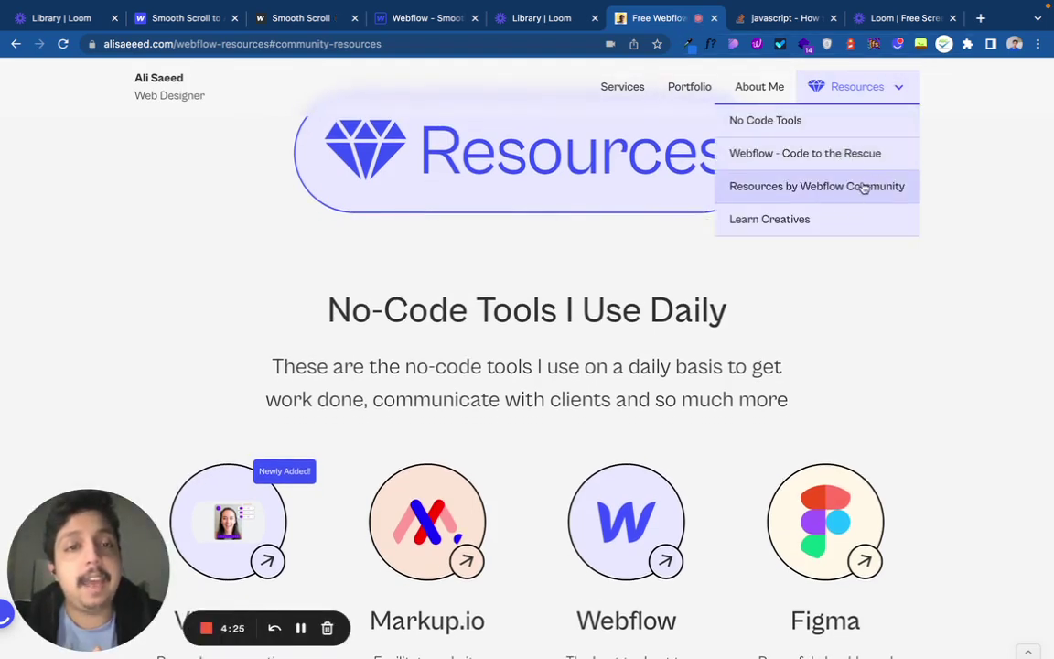
left_click(833, 192)
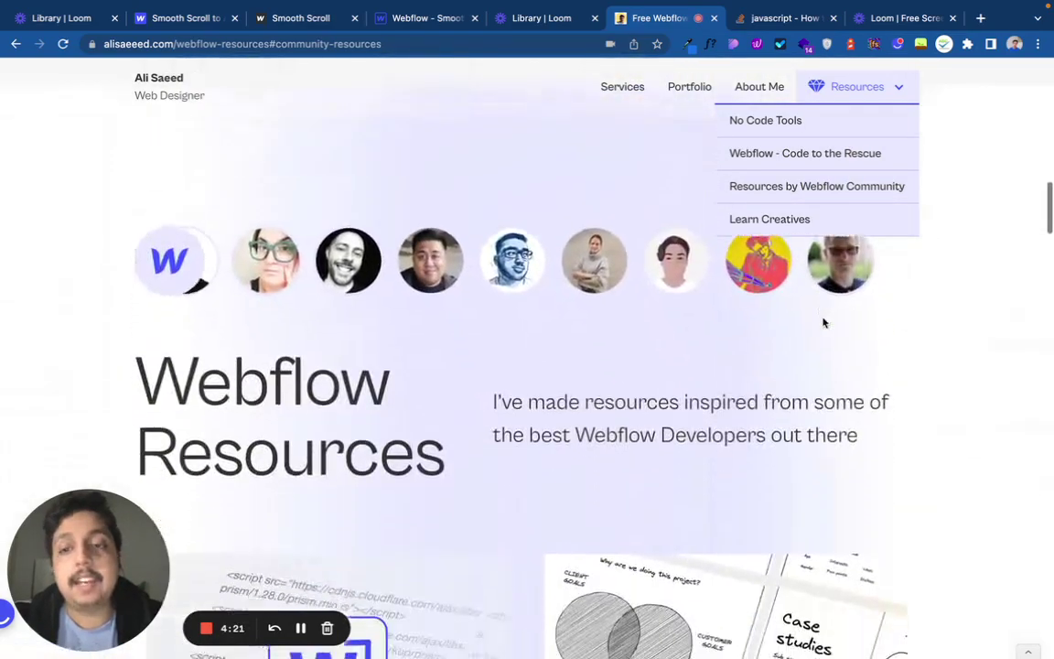
scroll(621, 377, "up", 10)
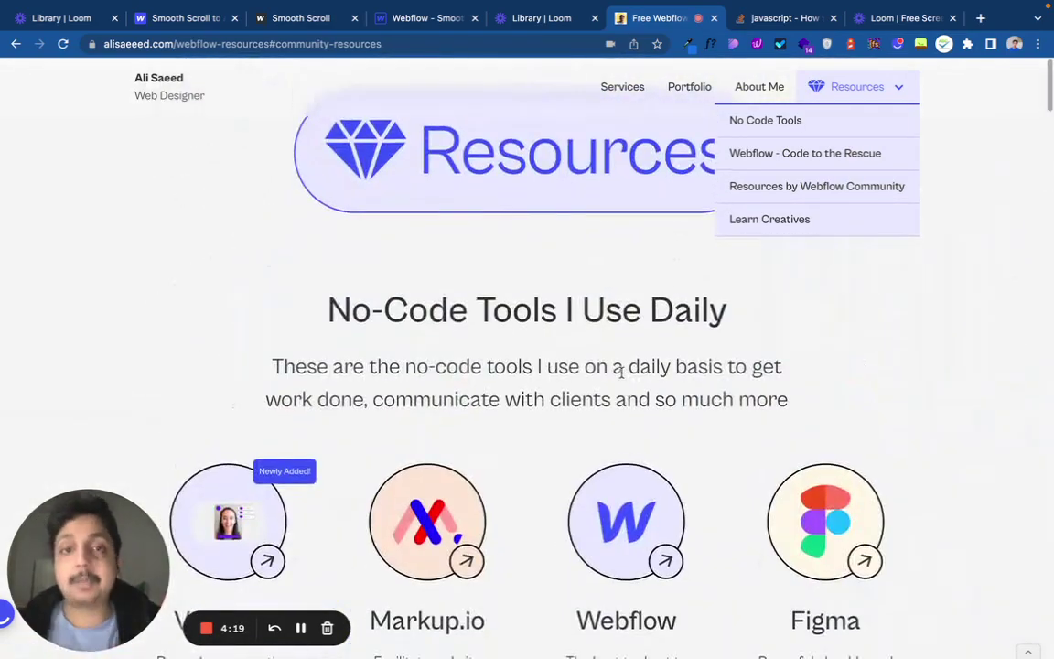
left_click(875, 187)
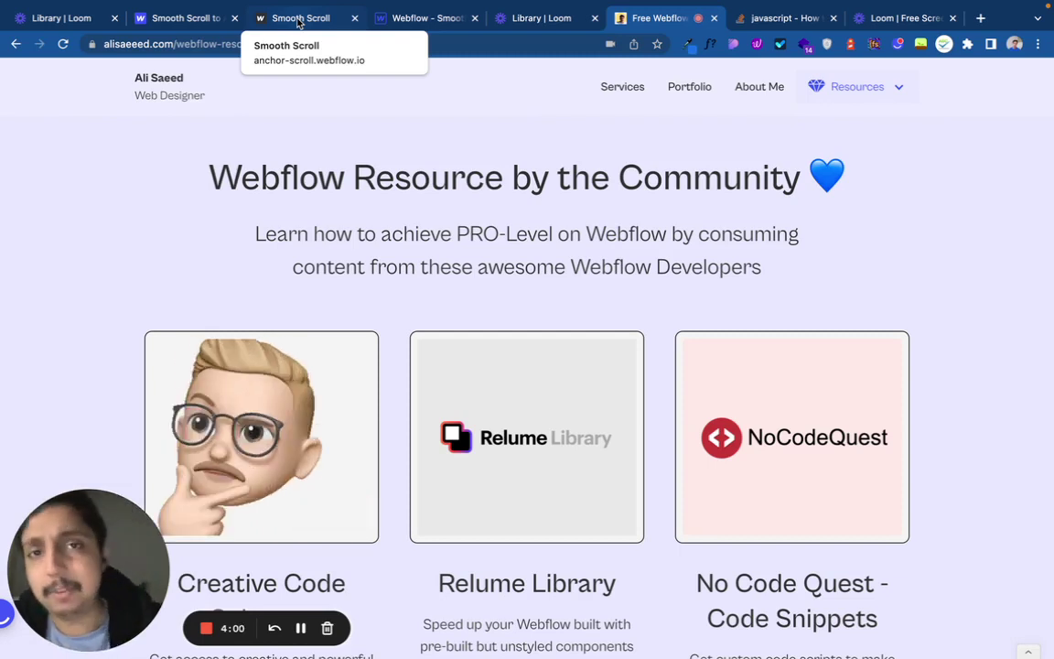
Test that Go to Page 2, Go Back to Top and Go to Page 1 reach their anchors, then switch to the Designer.
left_click(297, 20)
scroll(557, 244, "up", 1)
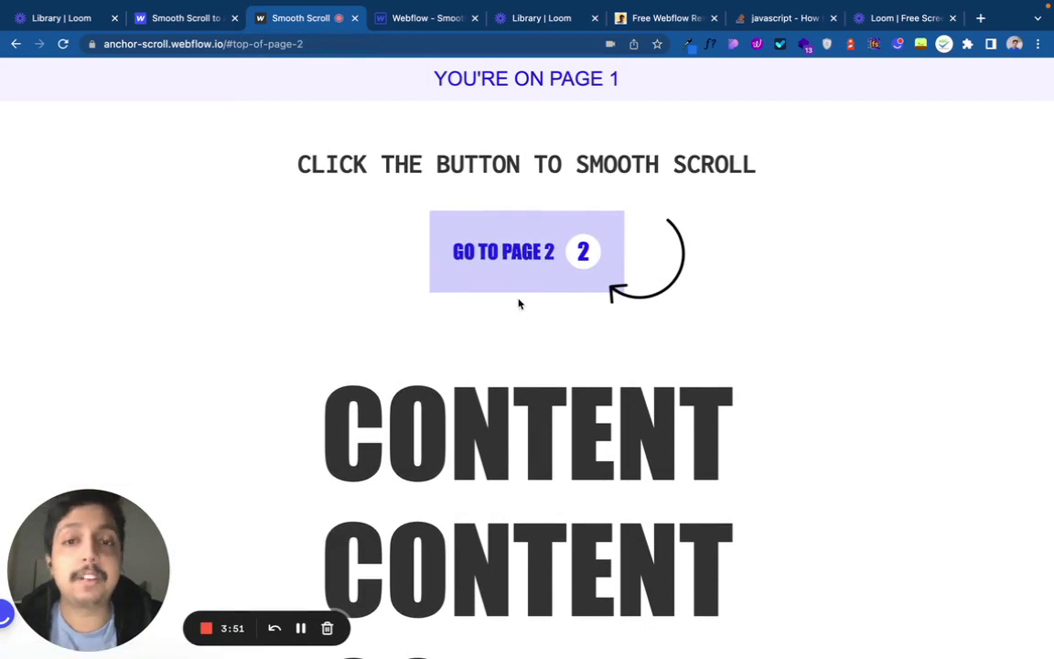
left_click(524, 265)
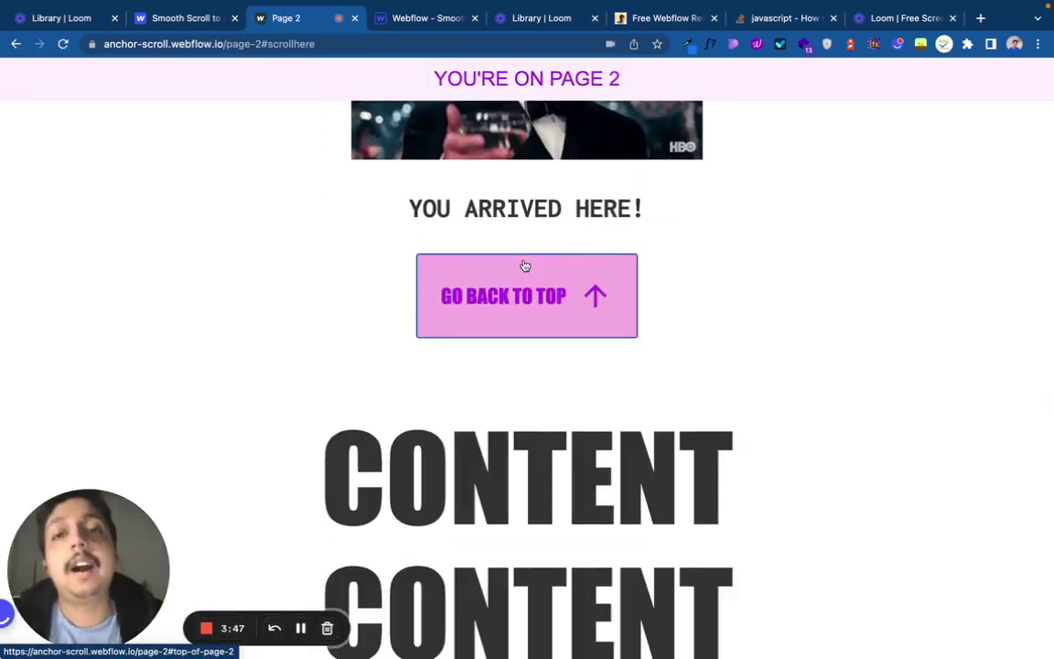
scroll(525, 266, "up", 2)
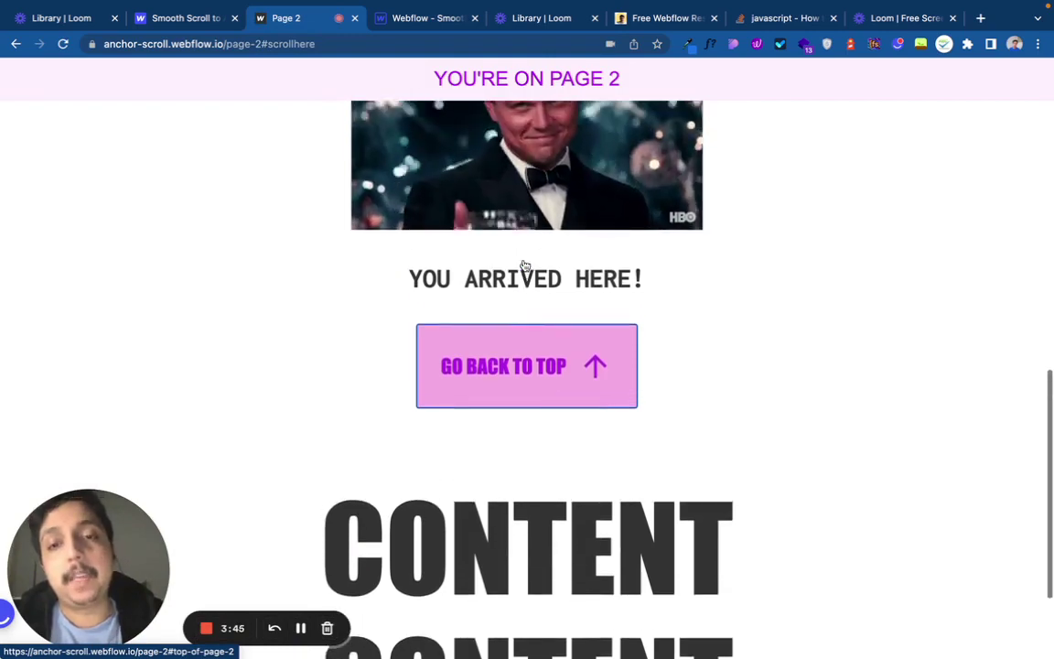
left_click(540, 375)
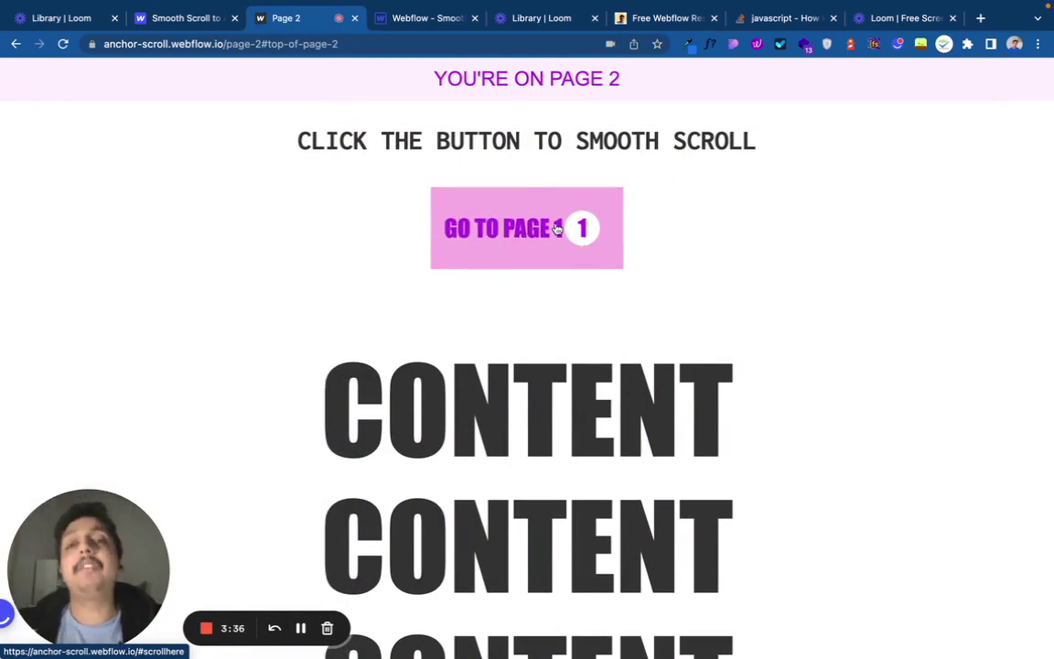
left_click(556, 228)
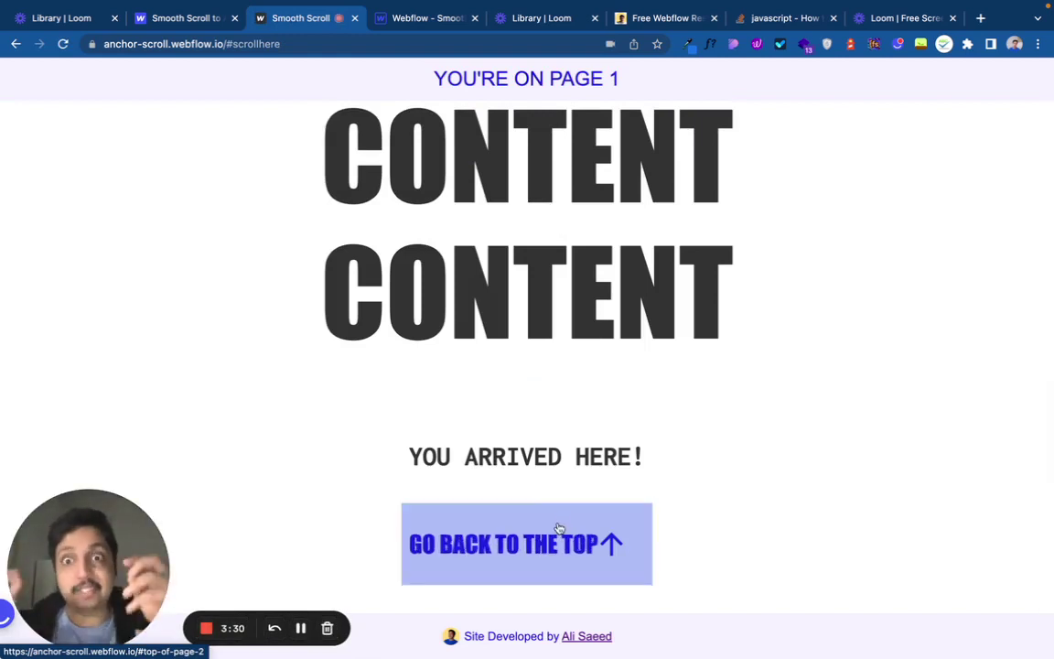
left_click(407, 22)
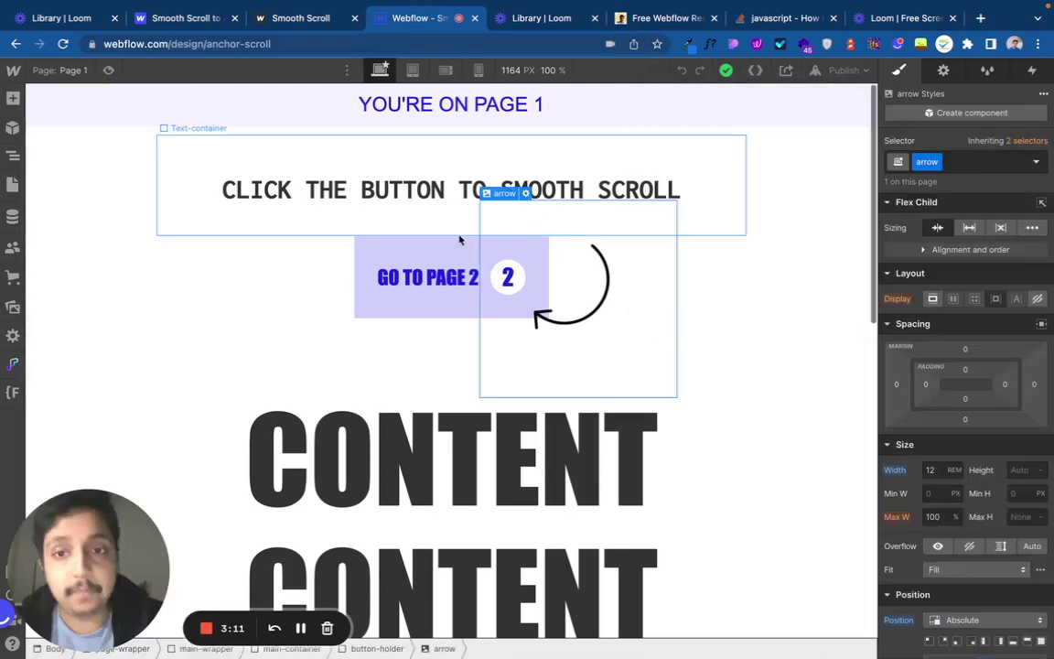
Inspect the before-body smooth-scroll script in Page 1's and Page 2's page settings.
left_click(454, 239)
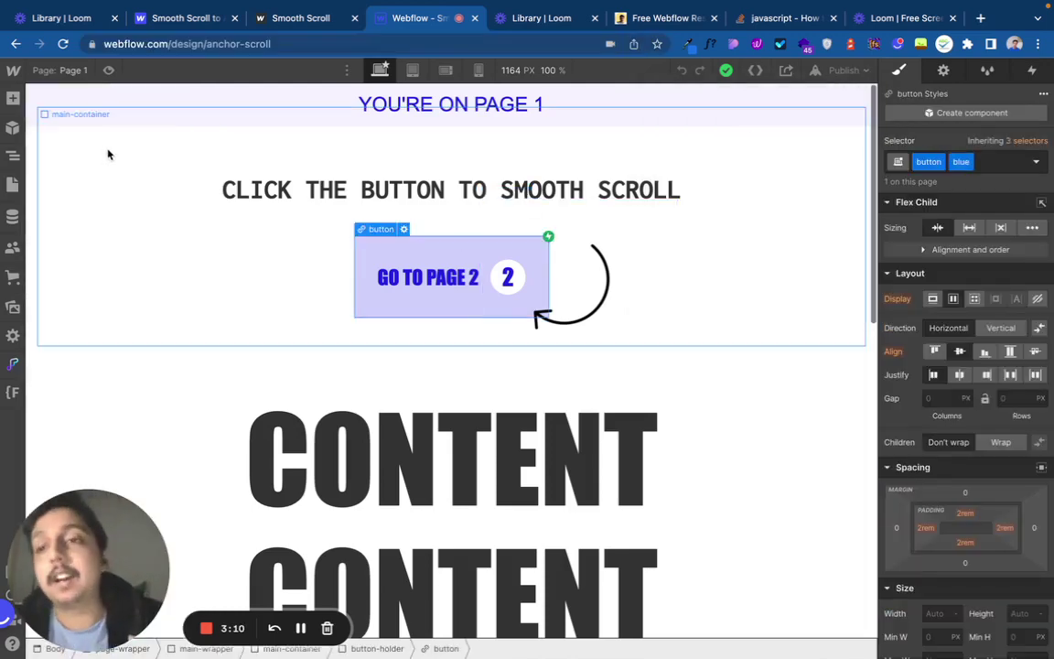
left_click(13, 184)
left_click(194, 181)
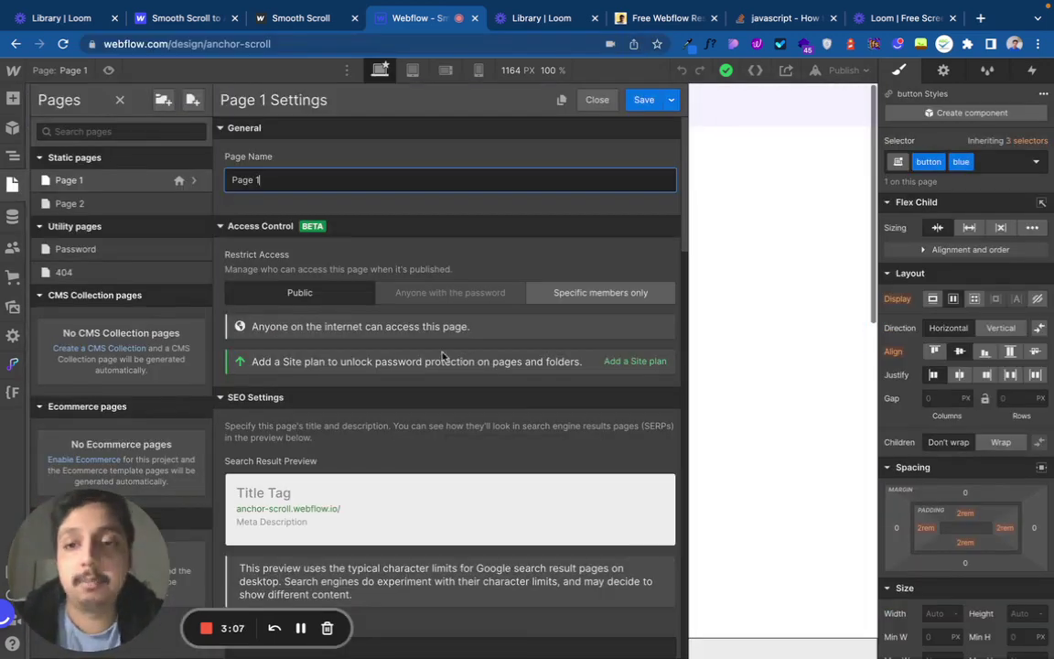
scroll(443, 356, "down", 15)
scroll(444, 360, "down", 10)
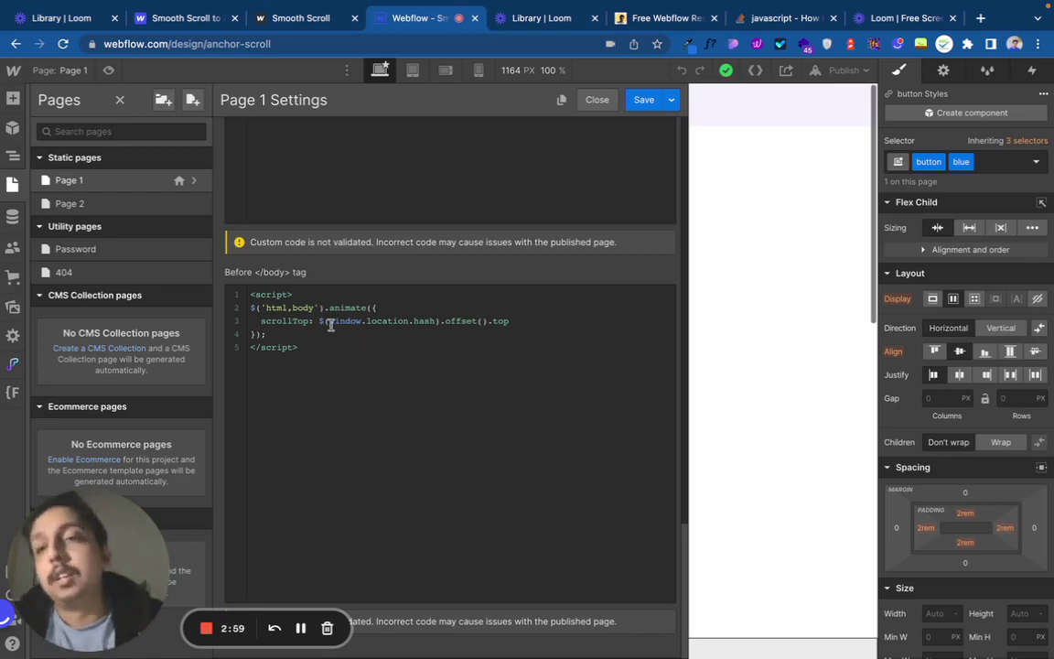
left_click_drag(335, 366, 236, 293)
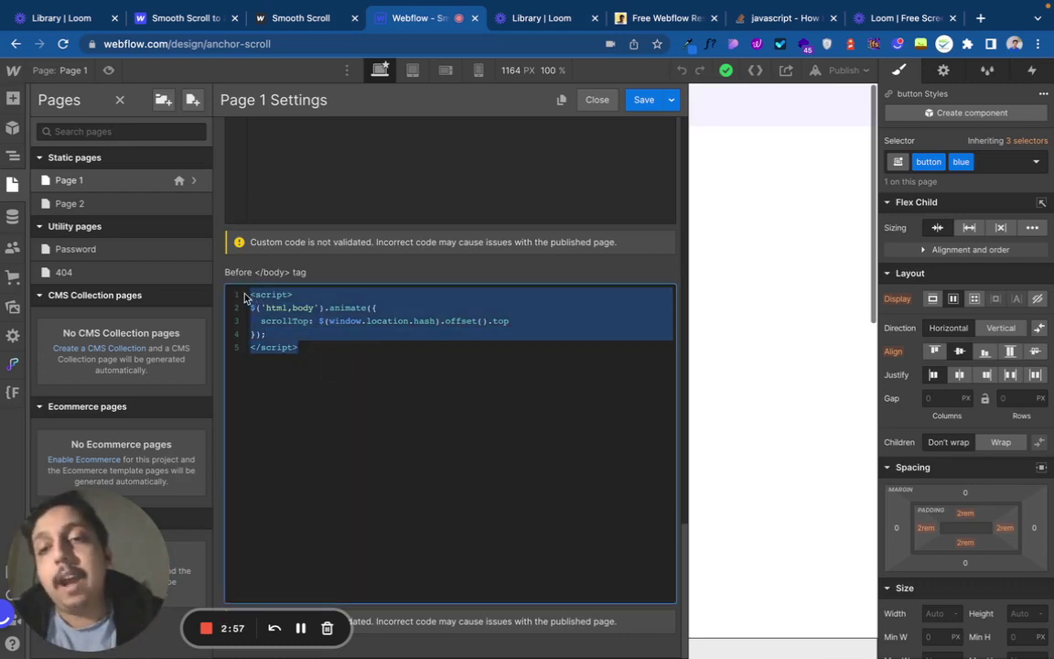
left_click(182, 203)
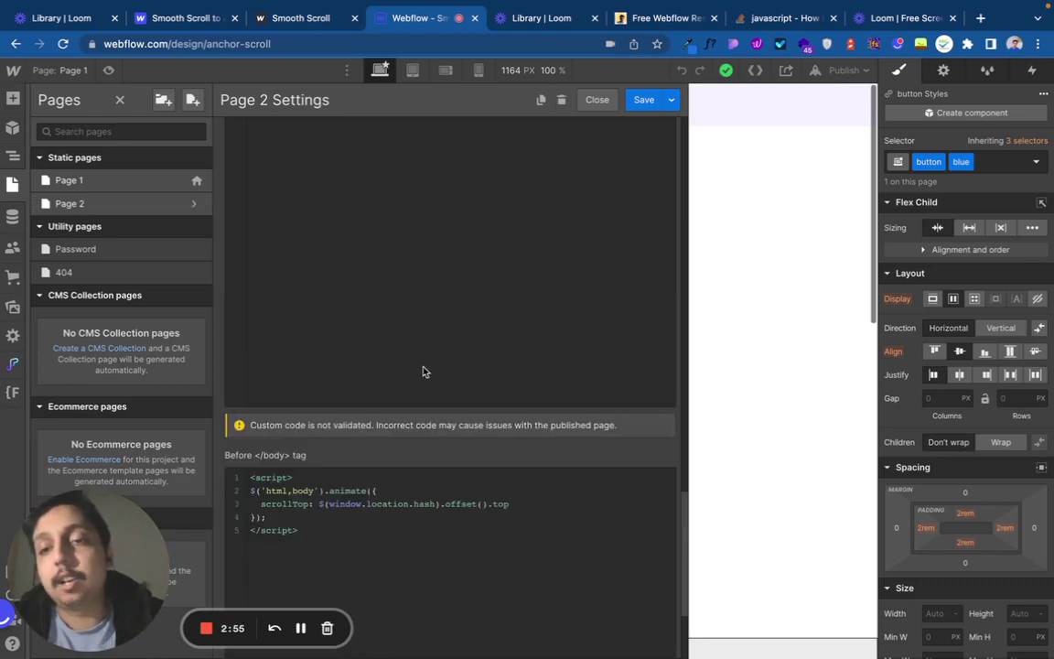
left_click_drag(369, 365, 249, 295)
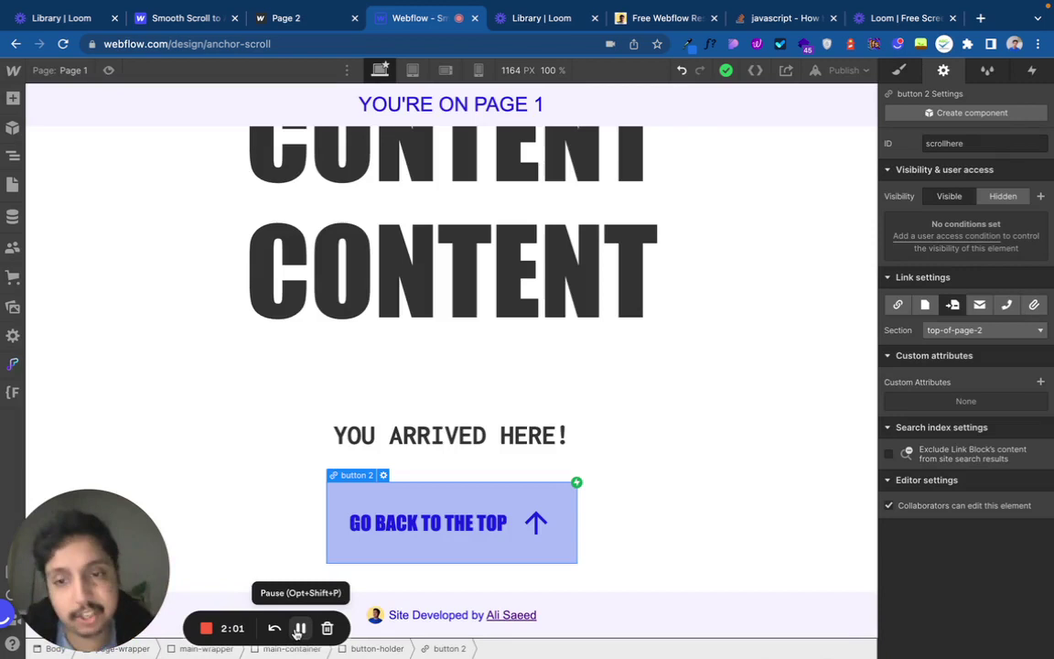
Check that Page 1's GO TO PAGE 2 button has the ID scrollhere.
double_click(960, 143)
left_click(940, 134)
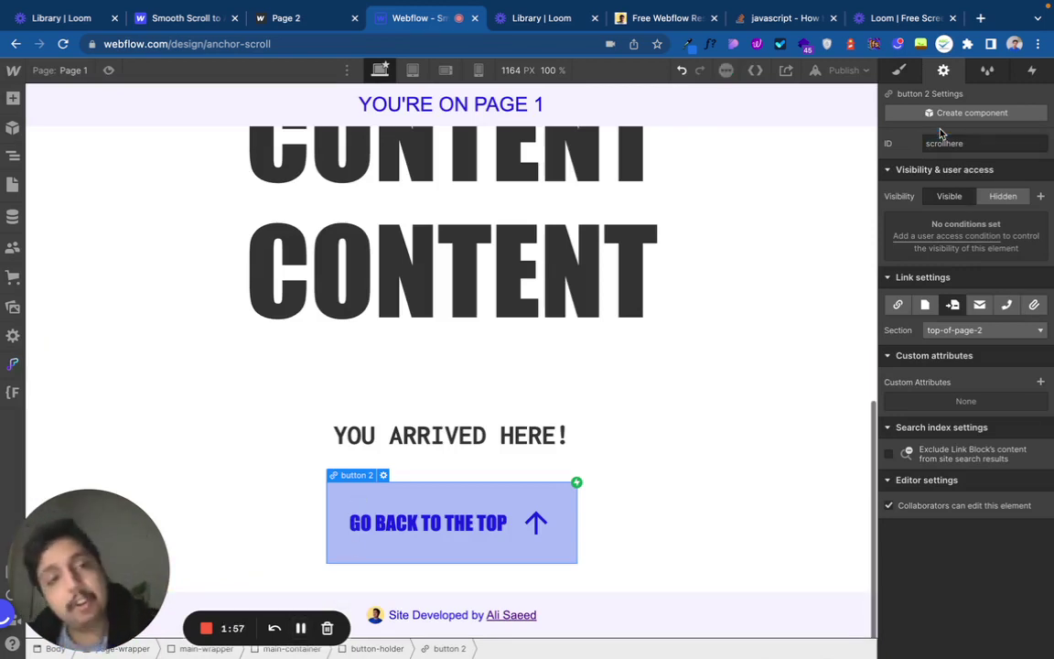
double_click(945, 143)
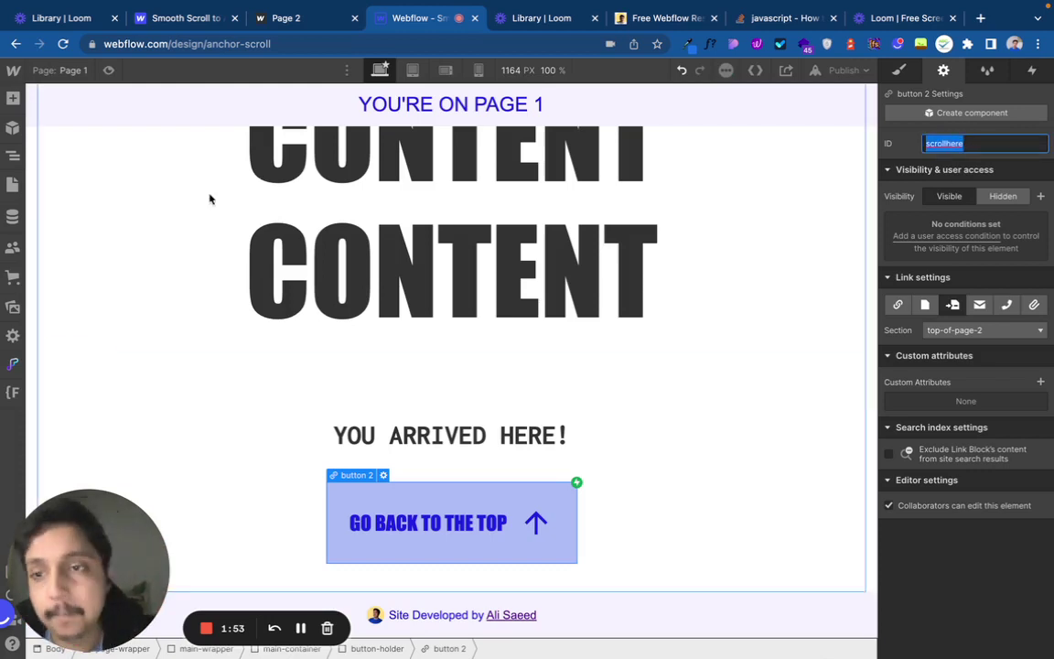
Verify Page 2's GO BACK TO TOP button also uses ID scrollhere, then return to Page 1.
left_click(11, 185)
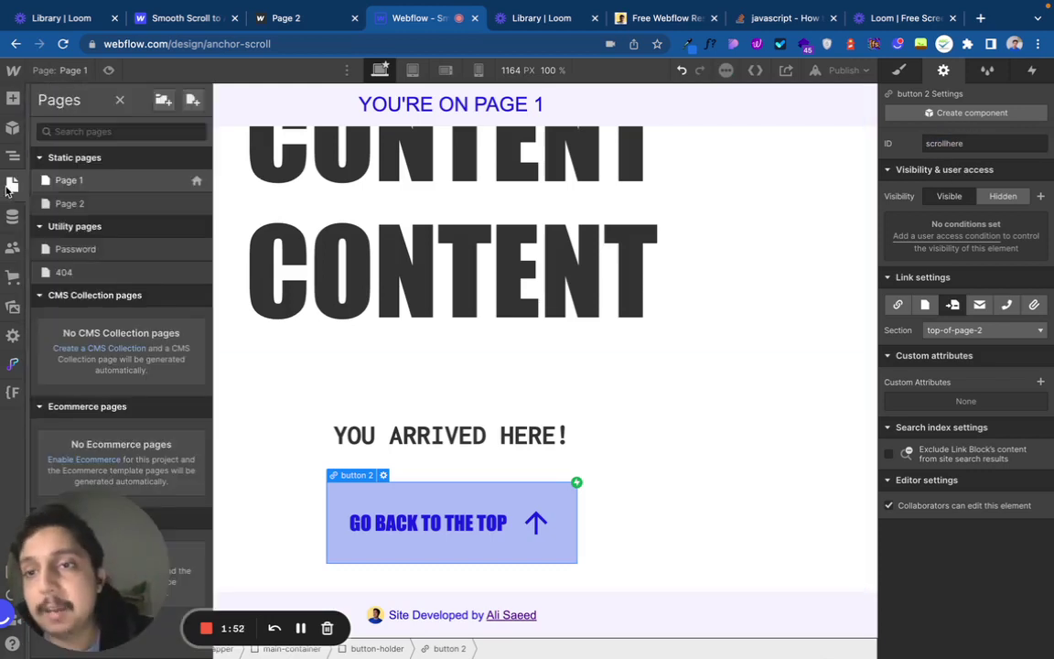
left_click(179, 210)
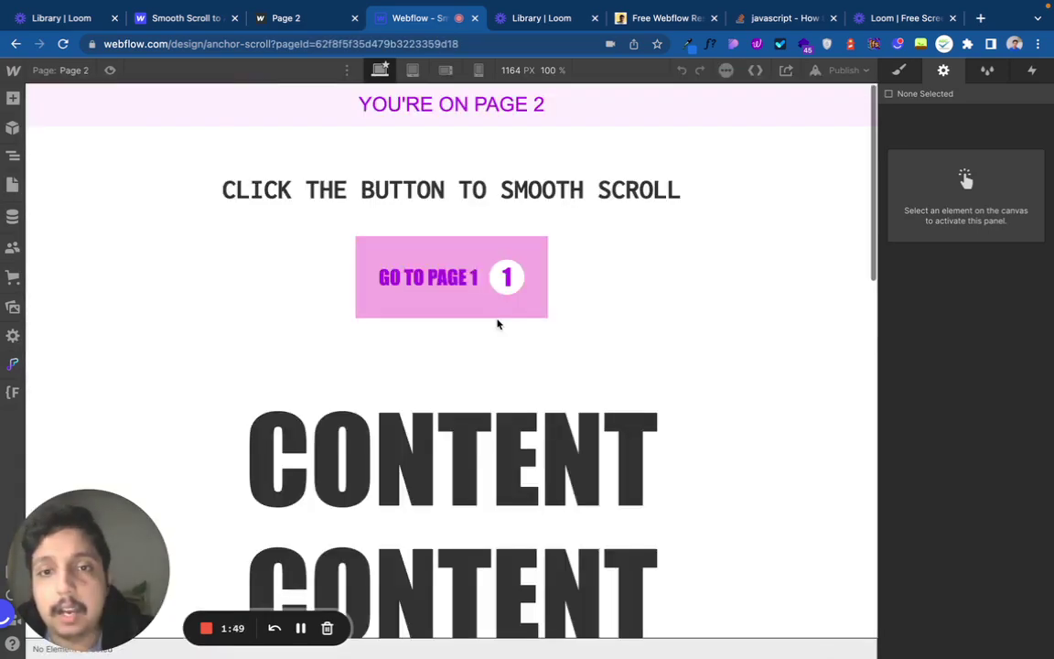
left_click(440, 174)
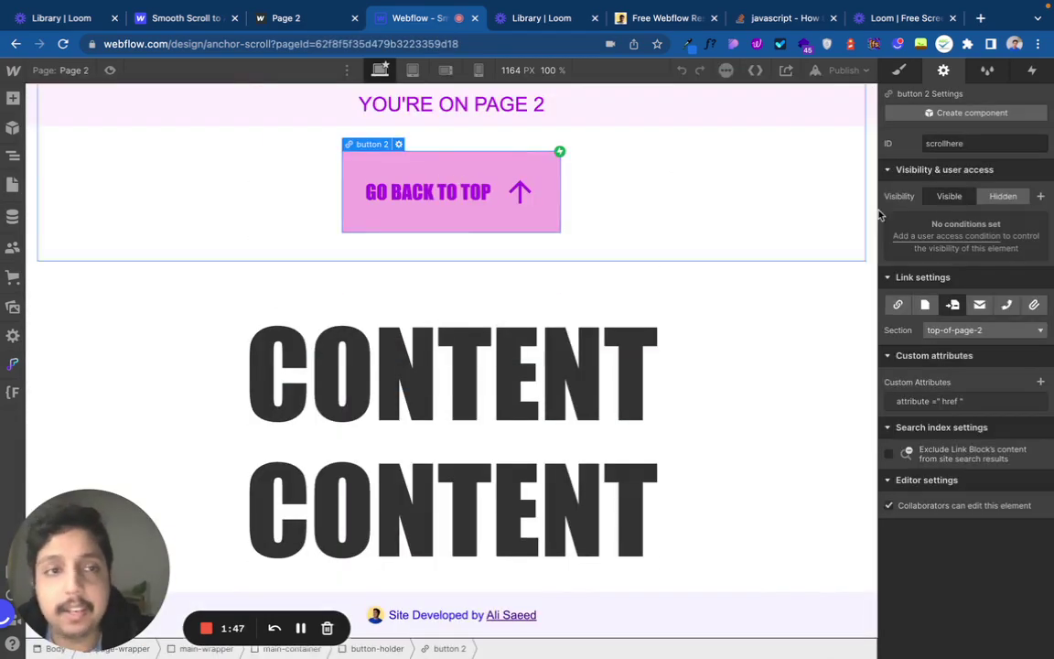
left_click(944, 143)
double_click(944, 143)
scroll(698, 233, "down", 3)
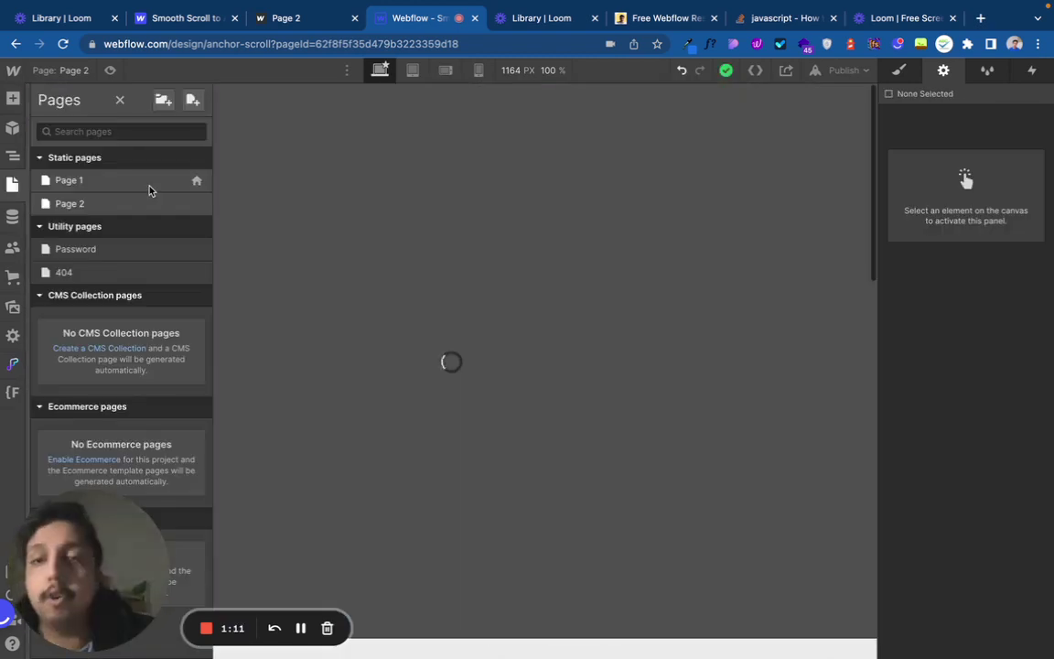
left_click(146, 186)
left_click(362, 252)
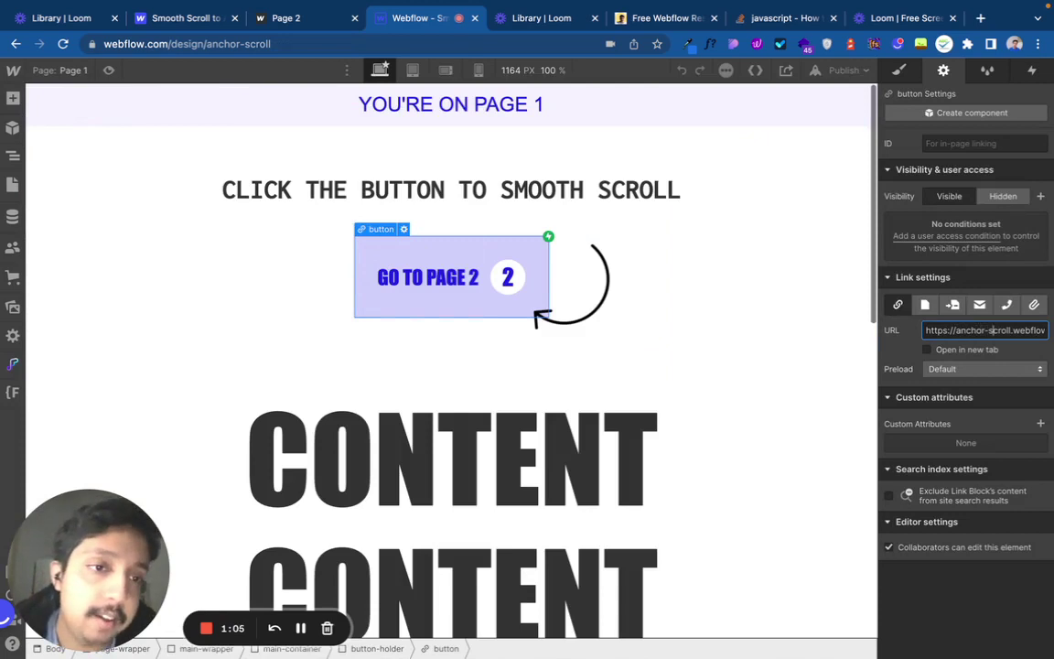
left_click(1007, 330)
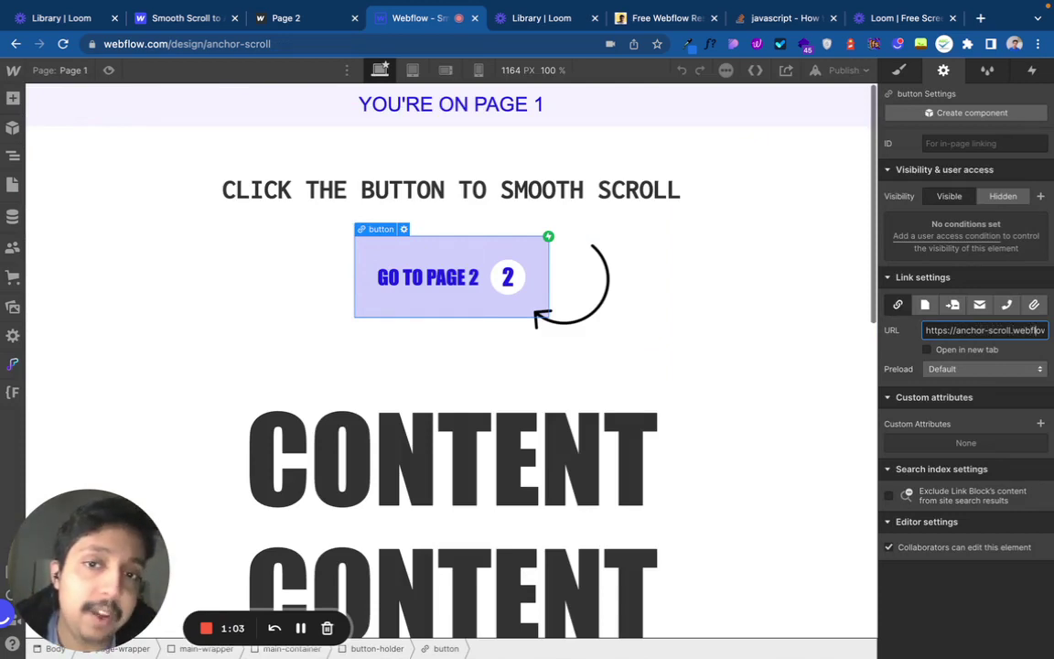
key("Right")
key("Right")
key("Right")
key("Right")
key("Right")
key("Right")
key("Right")
key("Right")
key("Right")
key("Right")
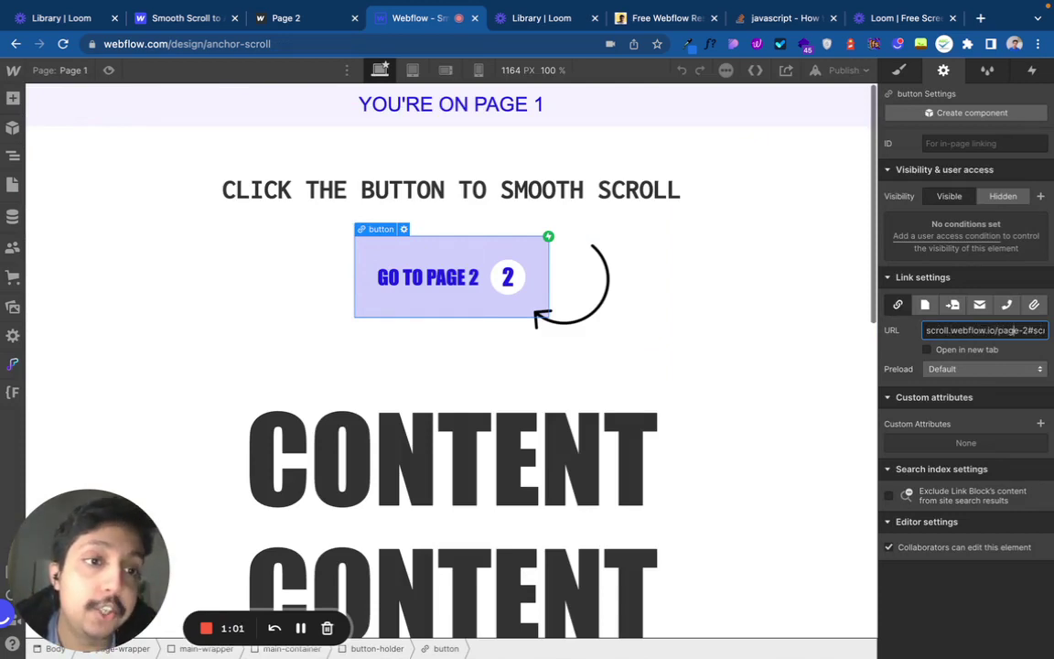
key("Right")
key("Right")
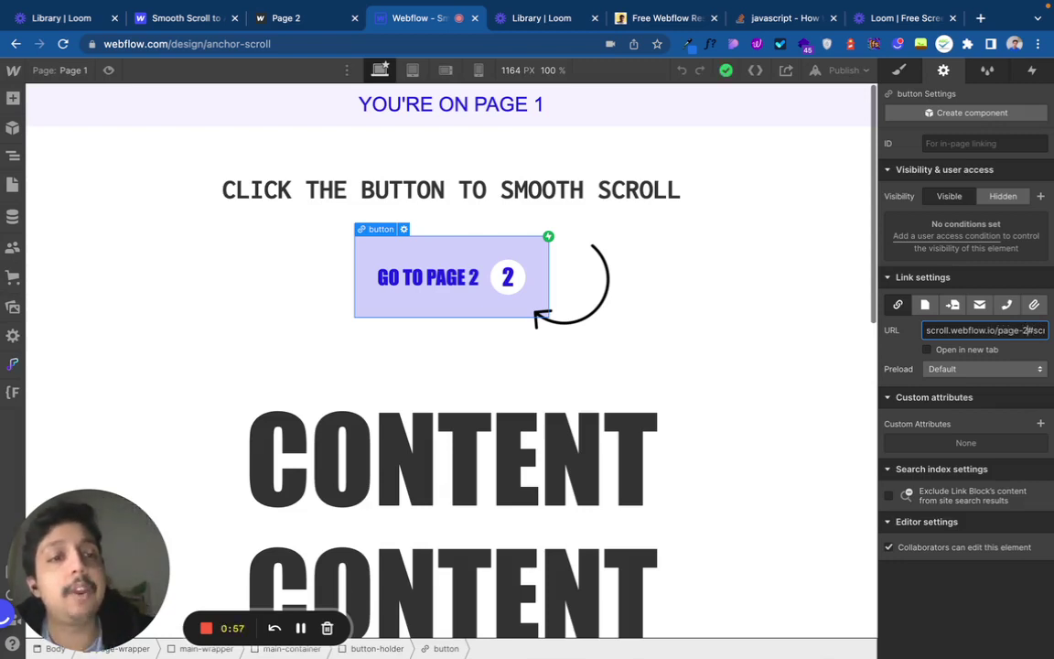
key("Right")
key("Right")
key("Right")
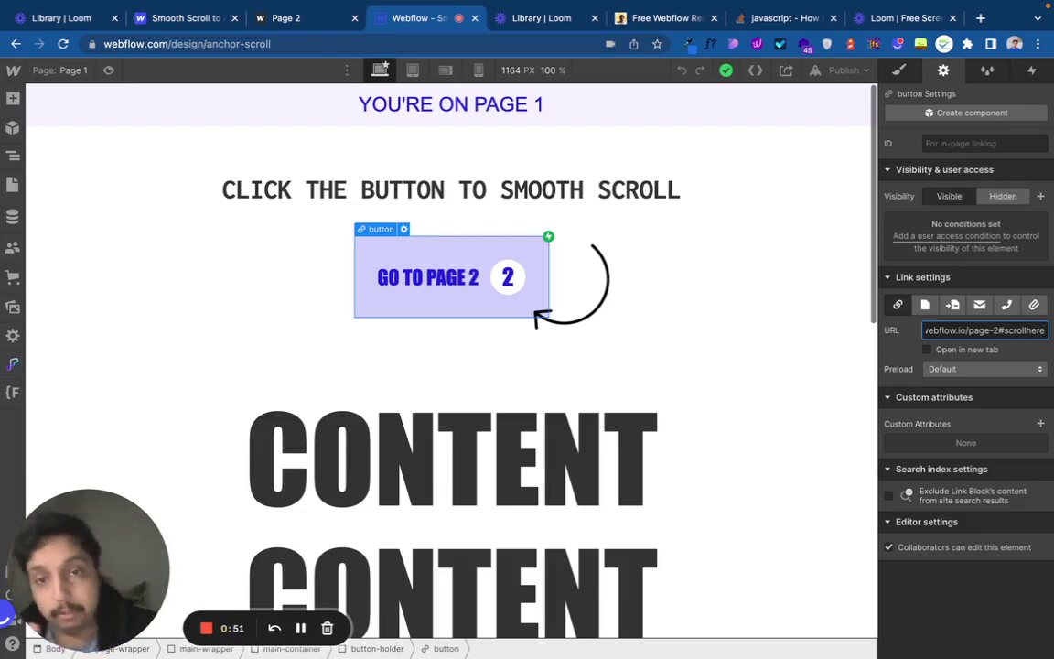
scroll(696, 332, "down", 10)
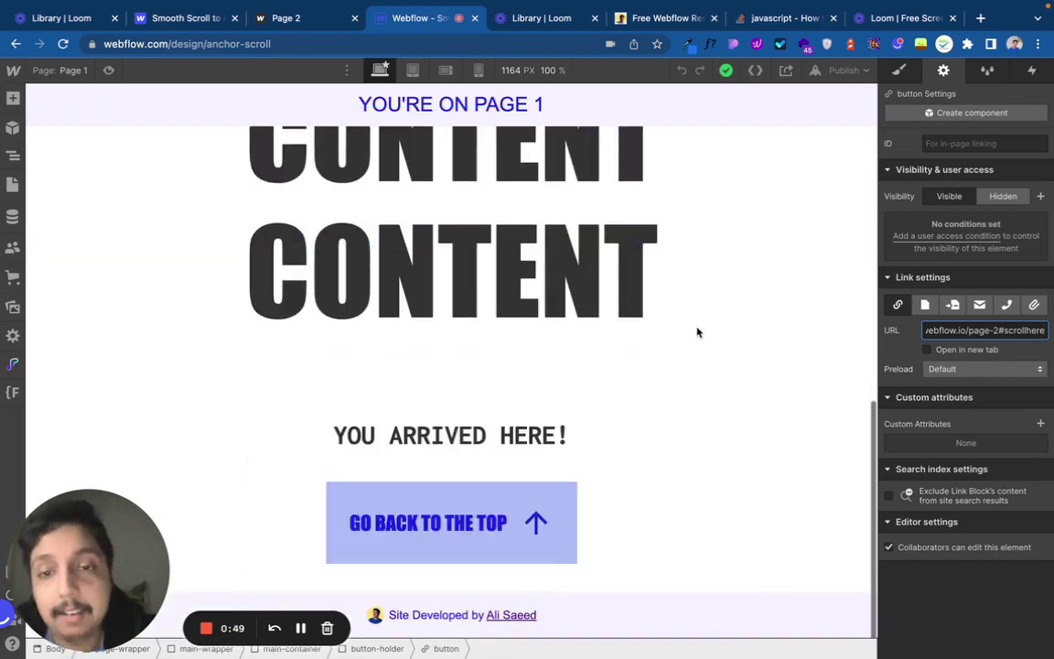
left_click(510, 499)
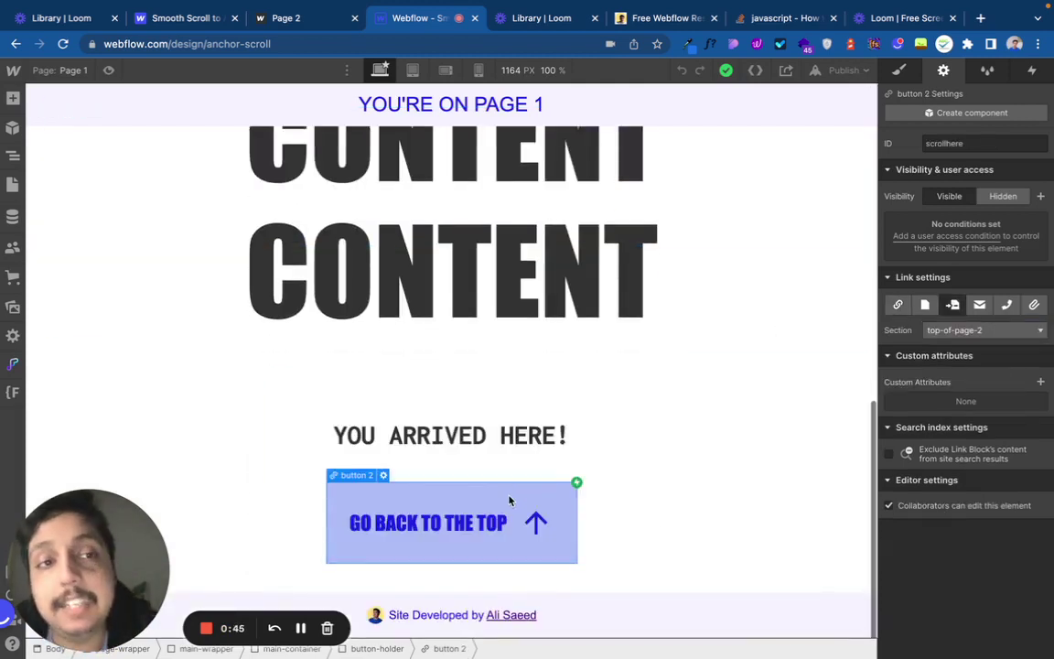
scroll(509, 499, "up", 10)
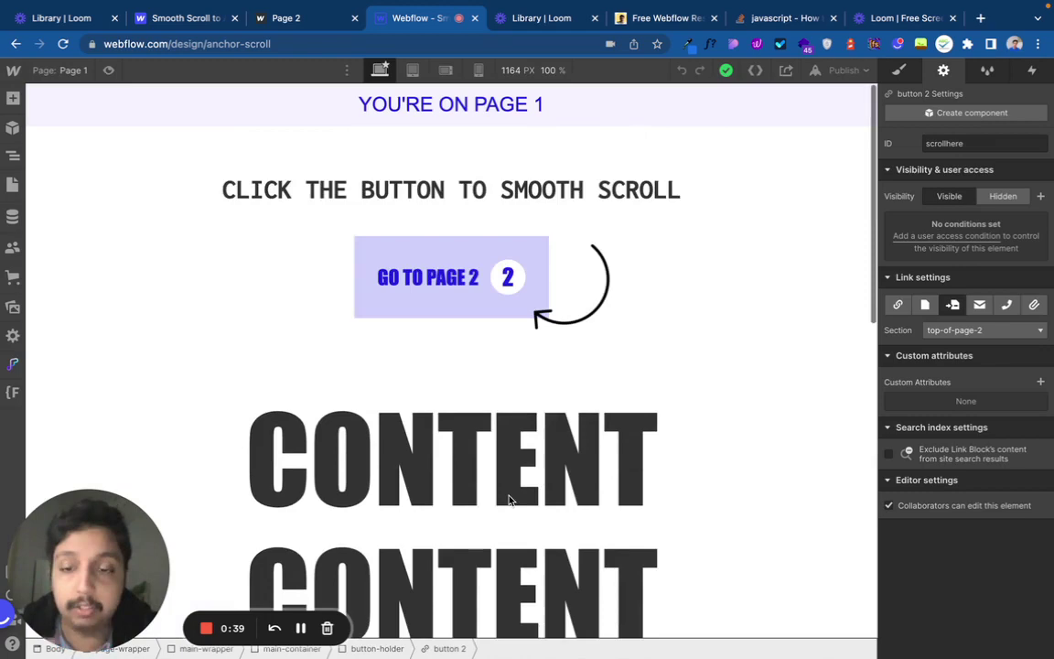
On the published site, test GO BACK TO TOP, GO TO PAGE 1, GO BACK TO THE TOP and GO TO PAGE 2.
left_click(313, 23)
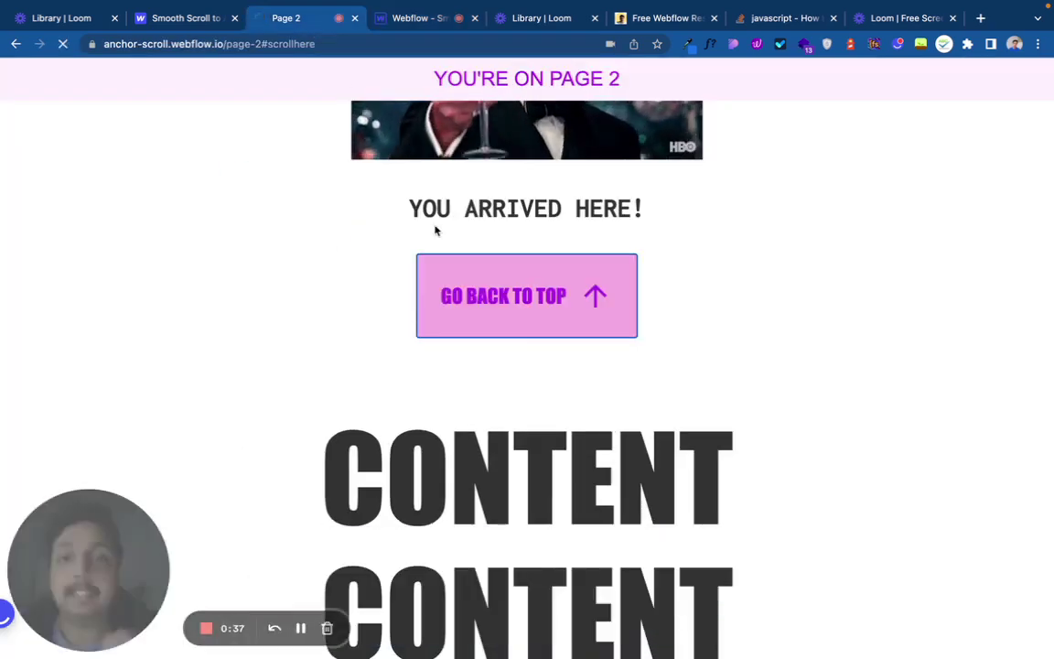
left_click(585, 302)
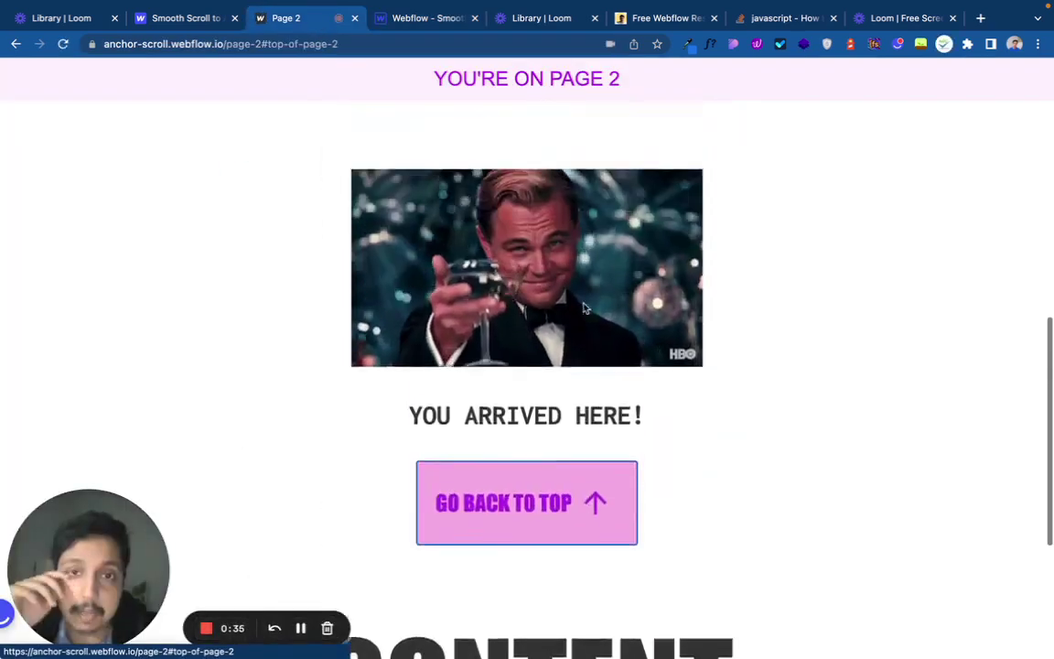
left_click(565, 250)
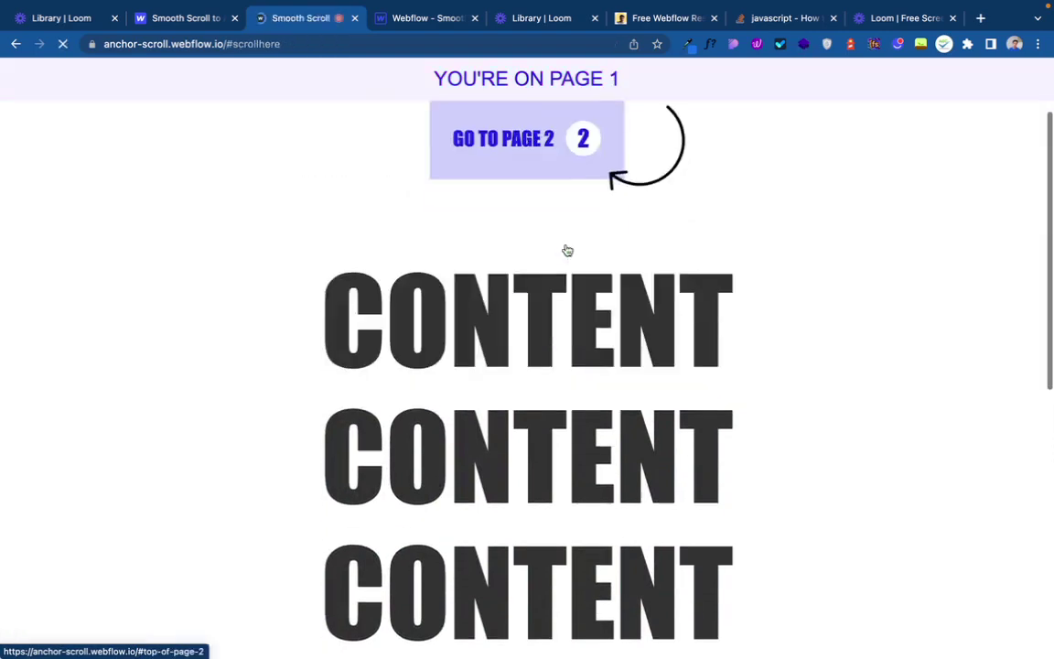
left_click(522, 530)
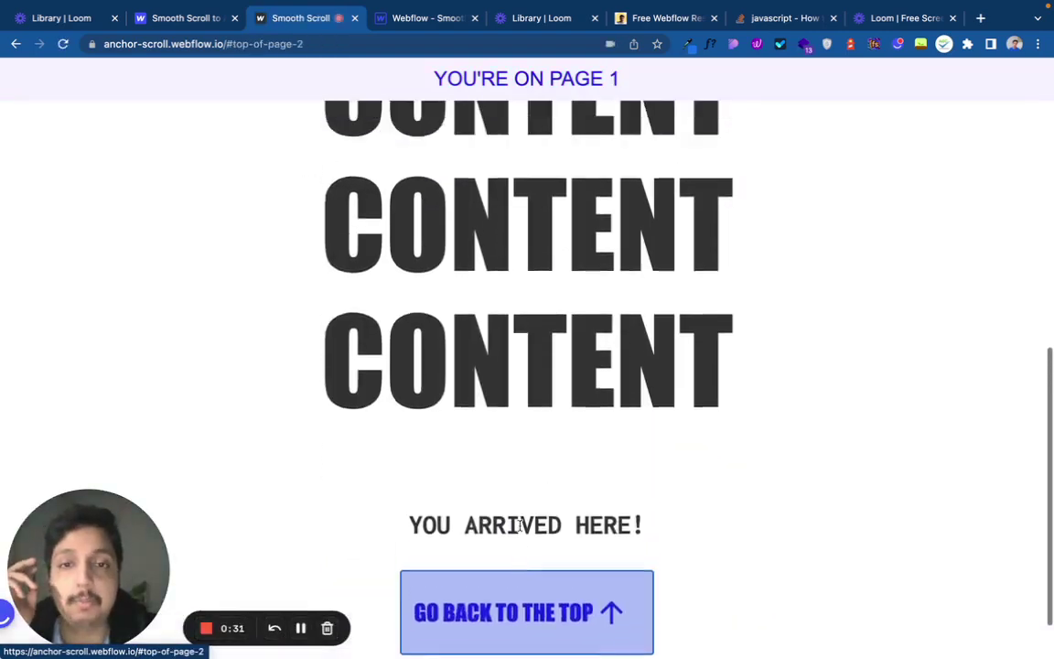
left_click(542, 240)
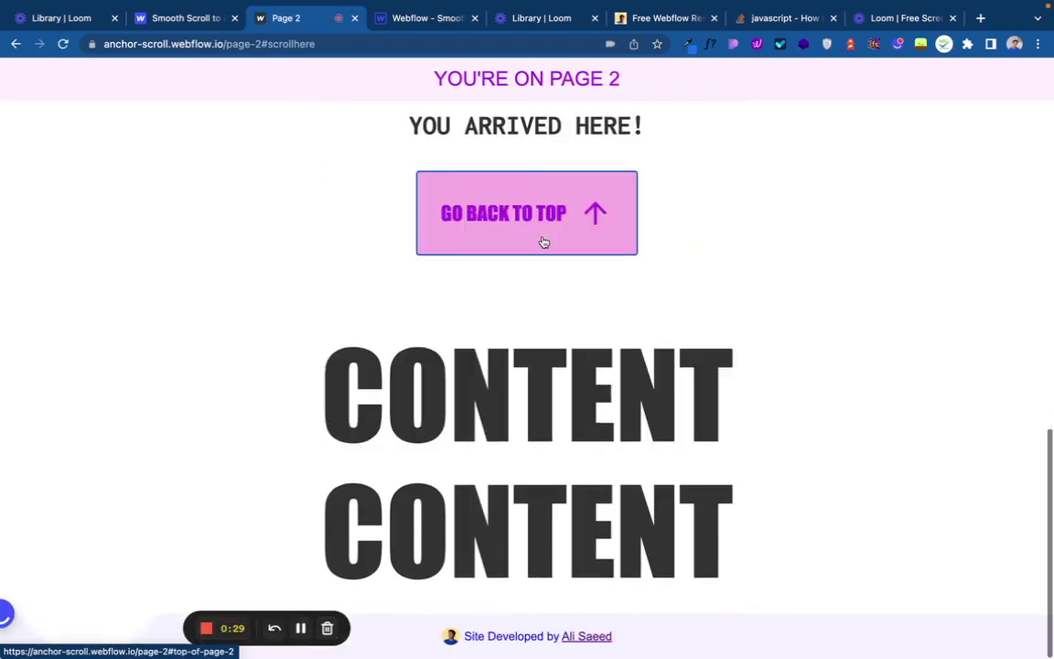
left_click(544, 241)
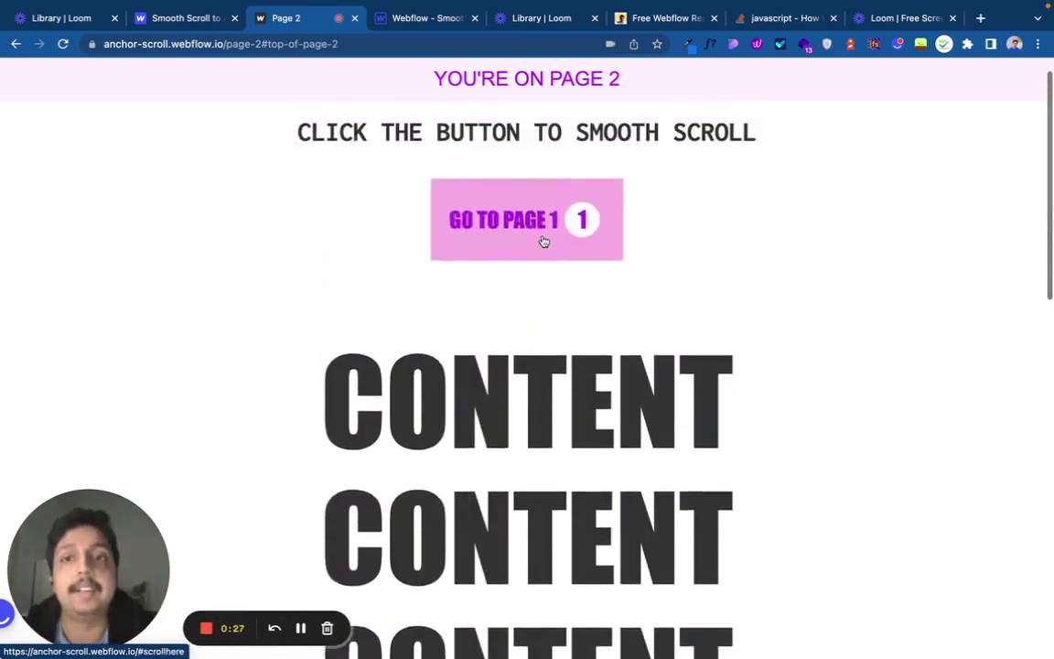